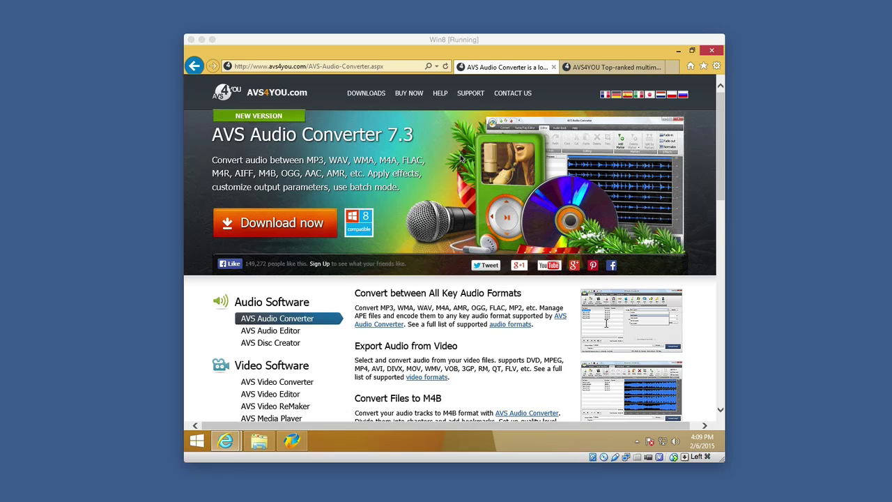
Step: Scroll the AVS4YOU AVS Audio Converter product page down to its Download button
scroll(460, 159, down, 3)
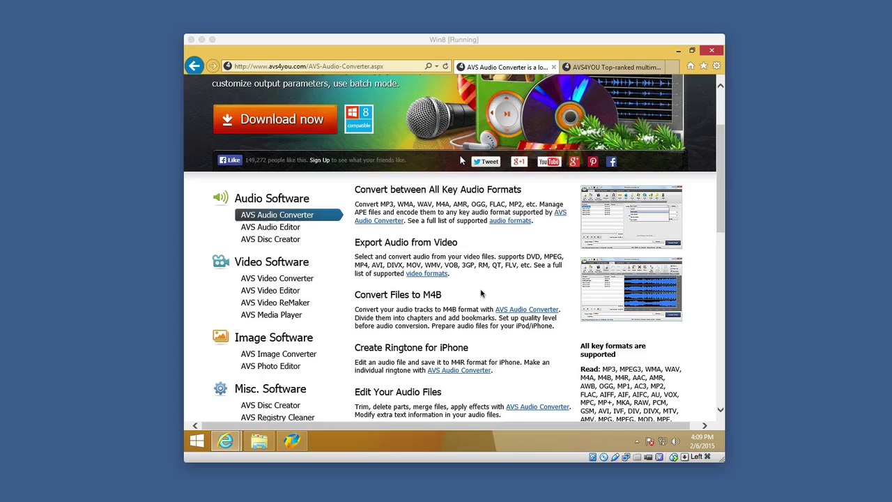
scroll(481, 294, down, 2)
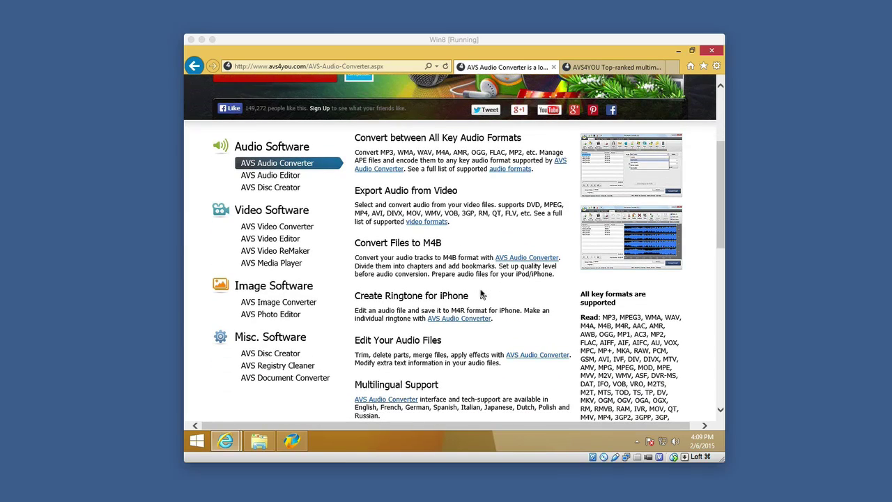
scroll(481, 295, down, 3)
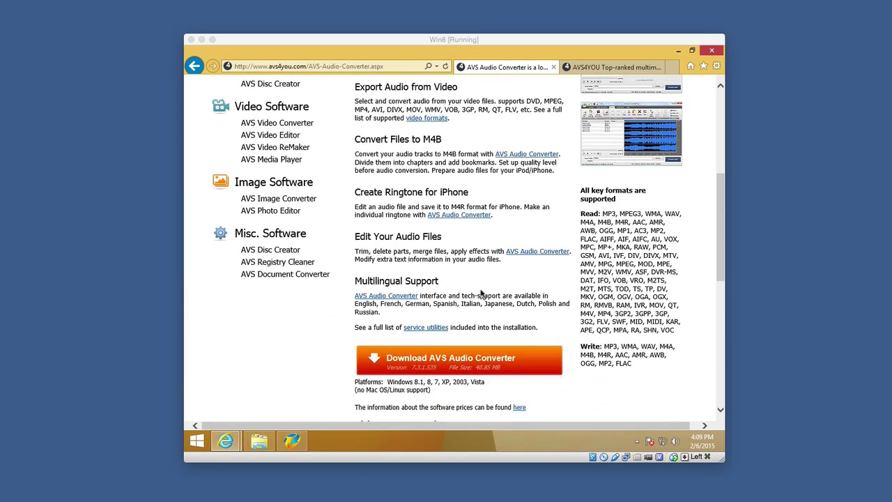
scroll(481, 294, up, 7)
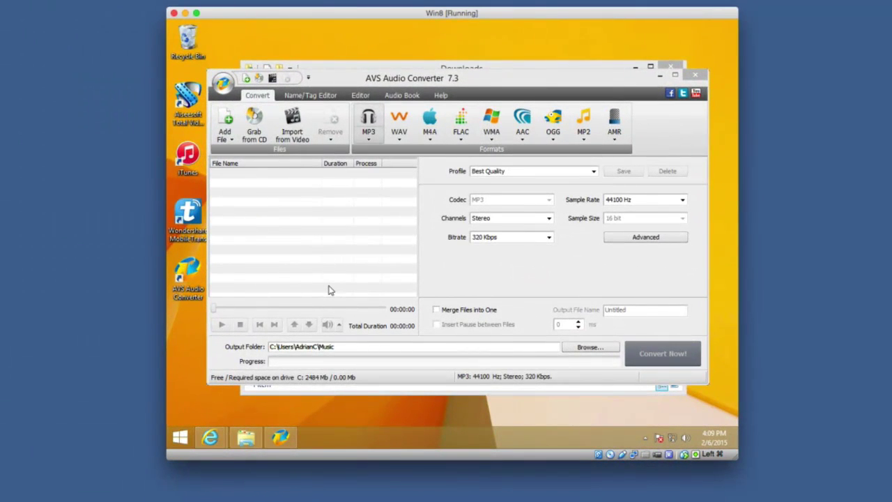
Step: Play Wildlife from Downloads in Windows Media Player, raise the volume slightly, then close the player
click(320, 388)
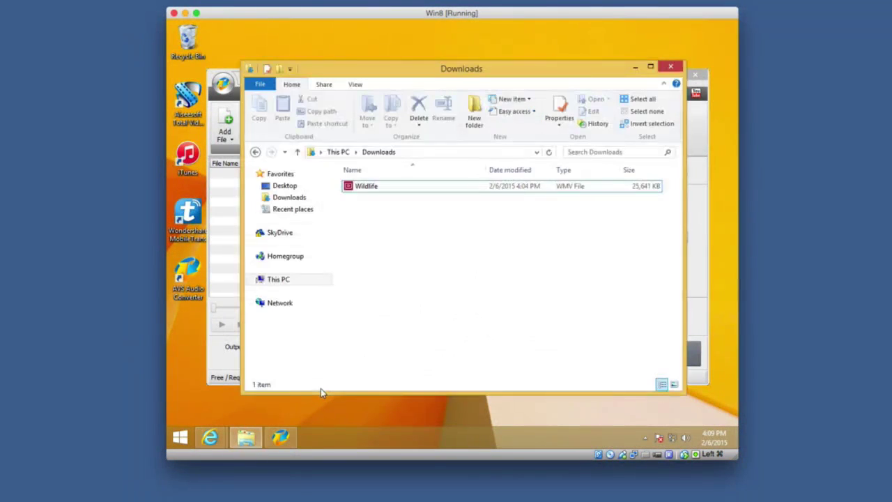
right_click(409, 190)
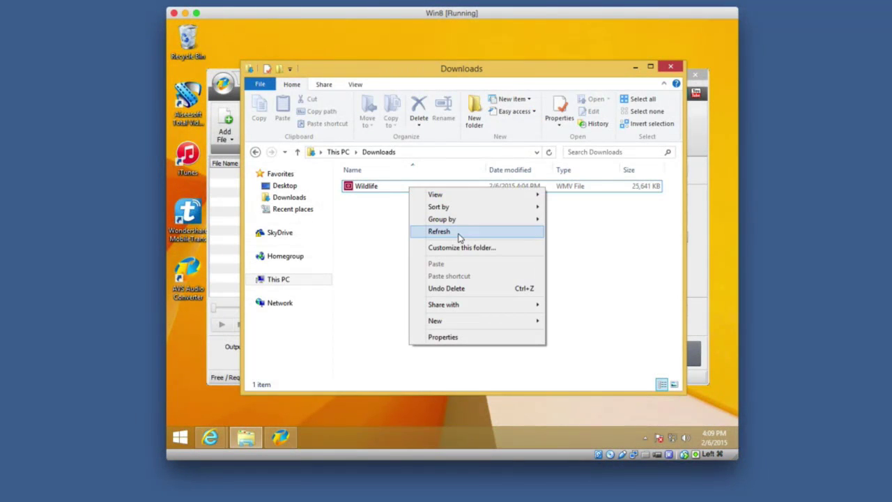
right_click(393, 190)
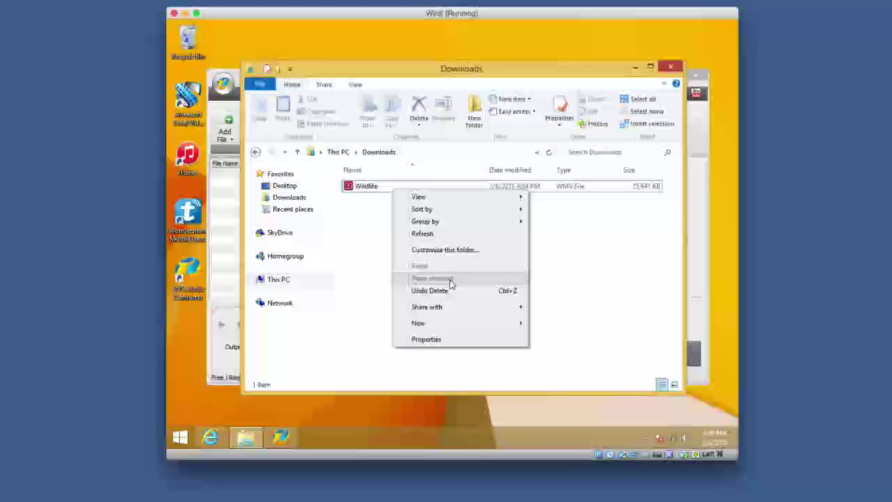
click(370, 192)
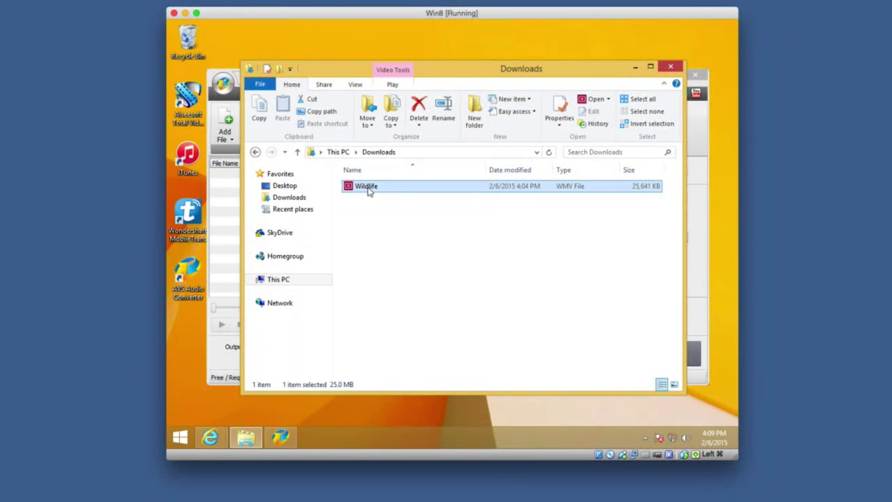
right_click(370, 192)
mouse_move(450, 259)
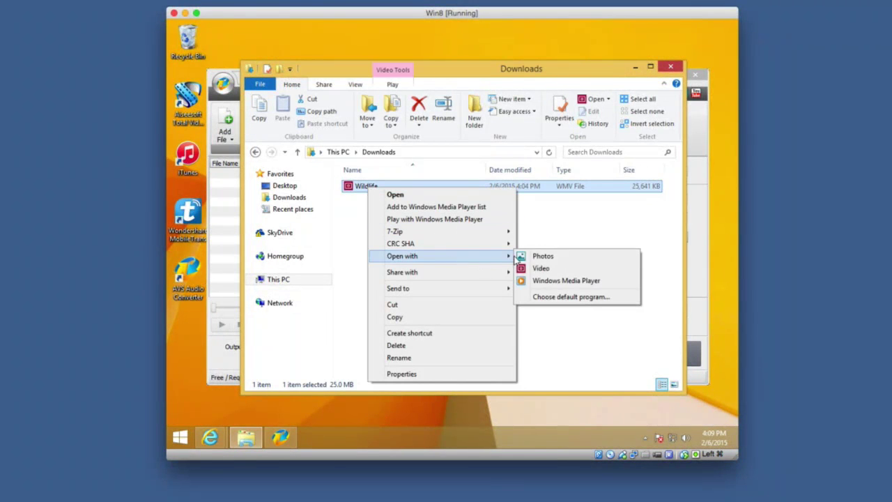
click(548, 280)
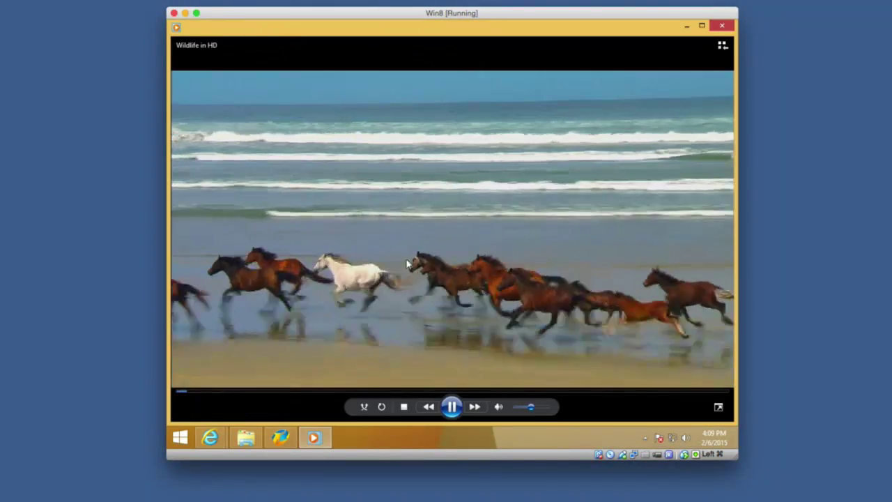
click(548, 407)
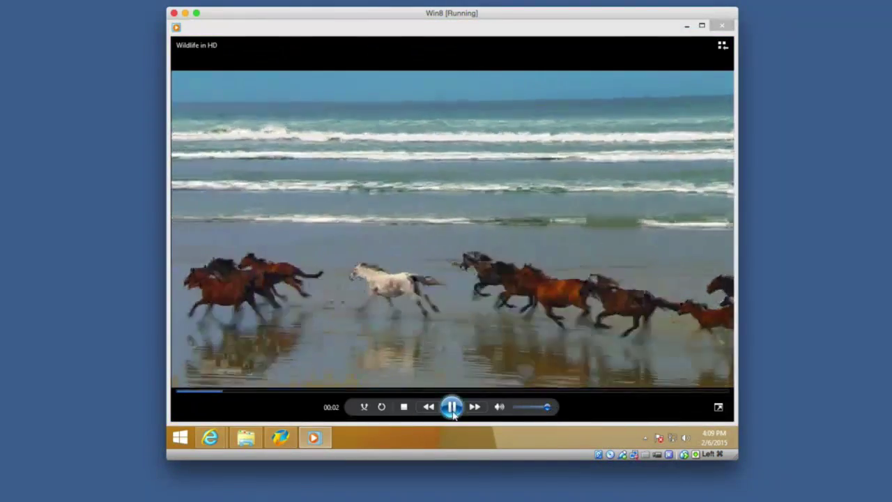
click(721, 27)
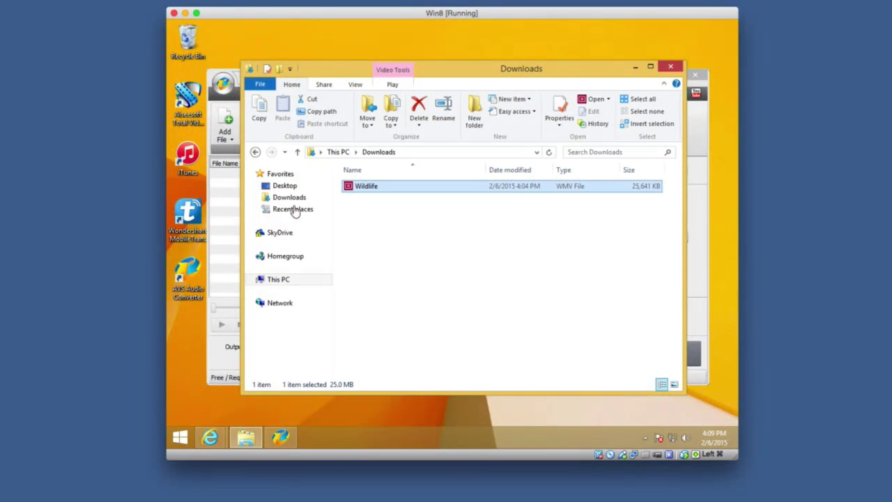
Step: Drop Wildlife.wmv into the file list and convert it to a 320 Kbps MP3 in the Music folder
drag(380, 187, 226, 203)
click(249, 190)
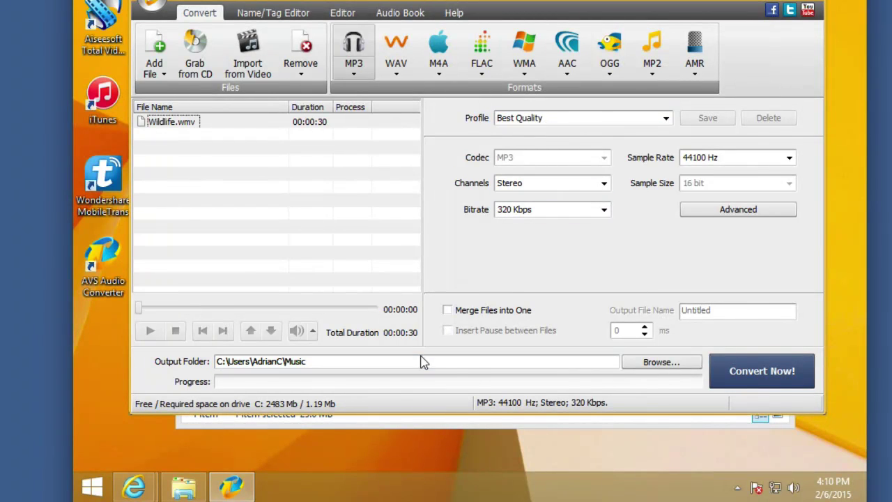
click(716, 365)
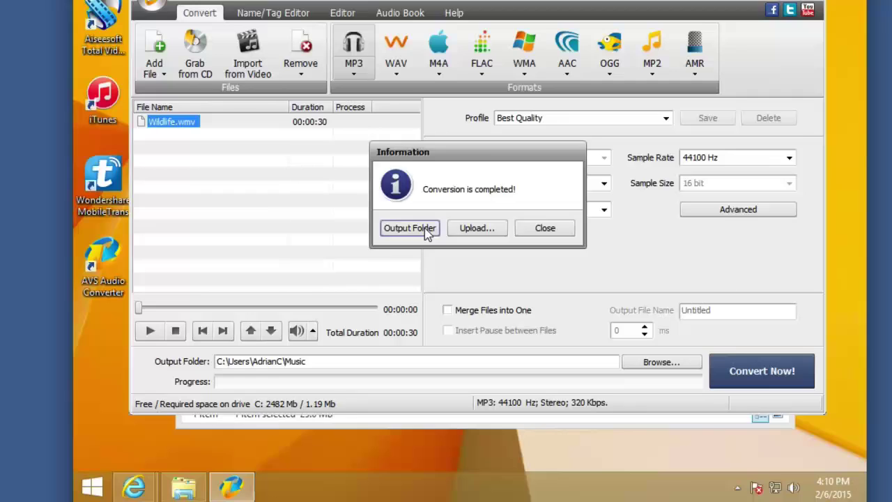
Step: Open the Music folder and play the converted Wildlife_1 MP3 in Windows Media Player
click(409, 228)
click(397, 199)
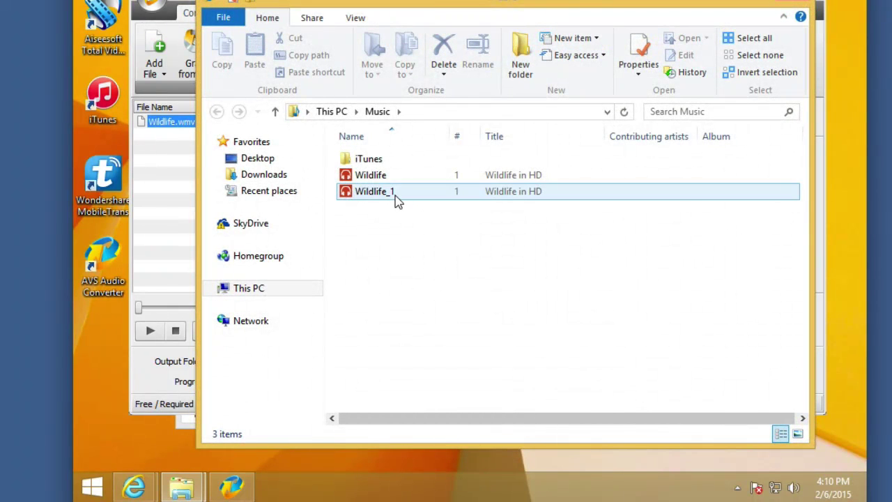
click(397, 199)
right_click(398, 198)
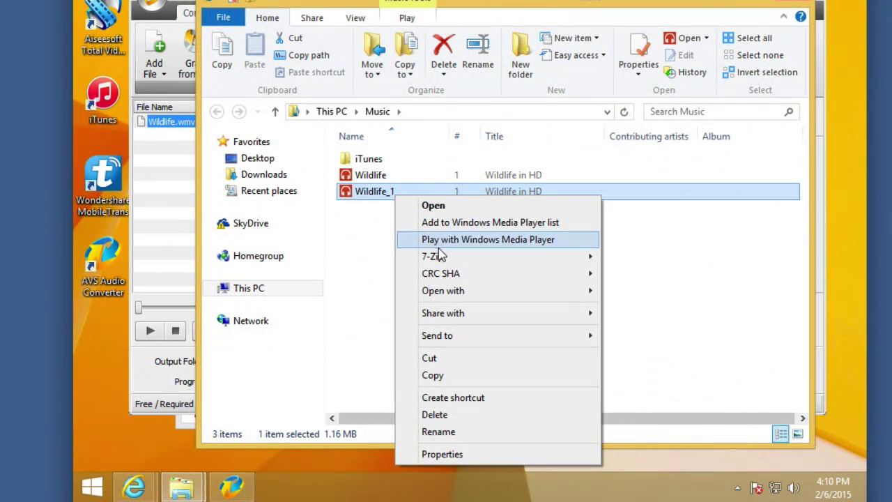
mouse_move(486, 295)
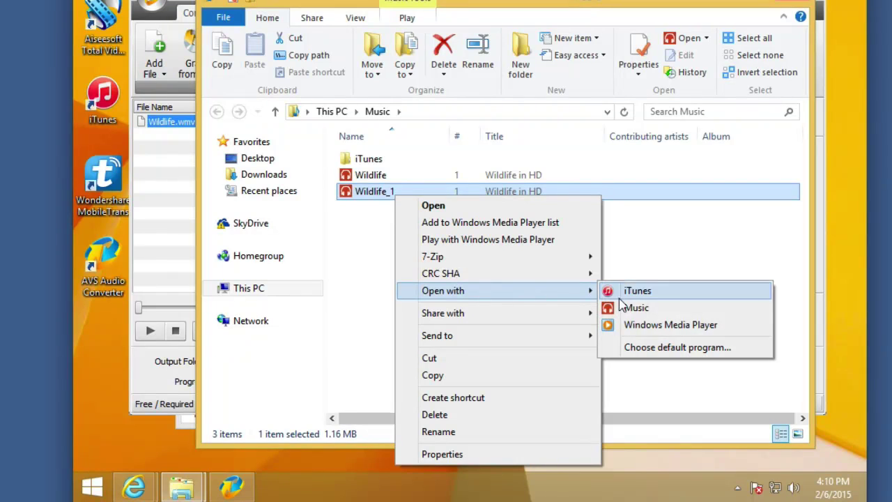
click(644, 326)
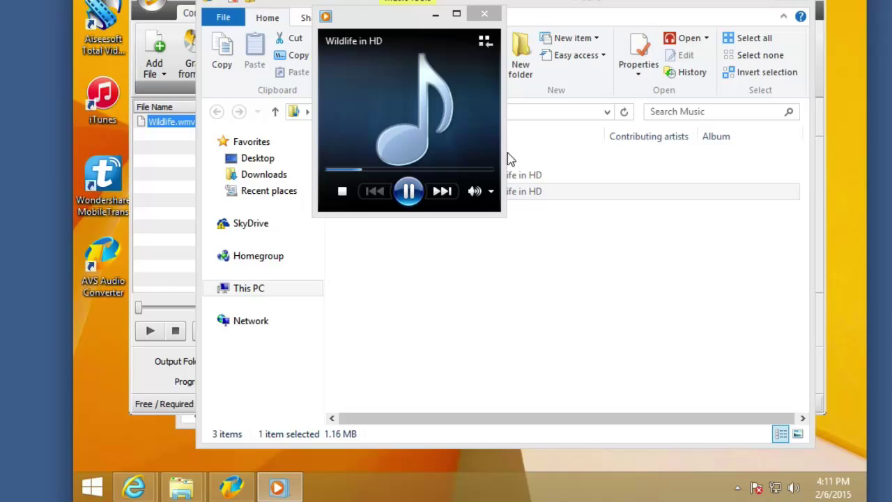
Step: Move the mini player aside, skip ahead in the track, pause it, and close the player
drag(396, 17, 564, 179)
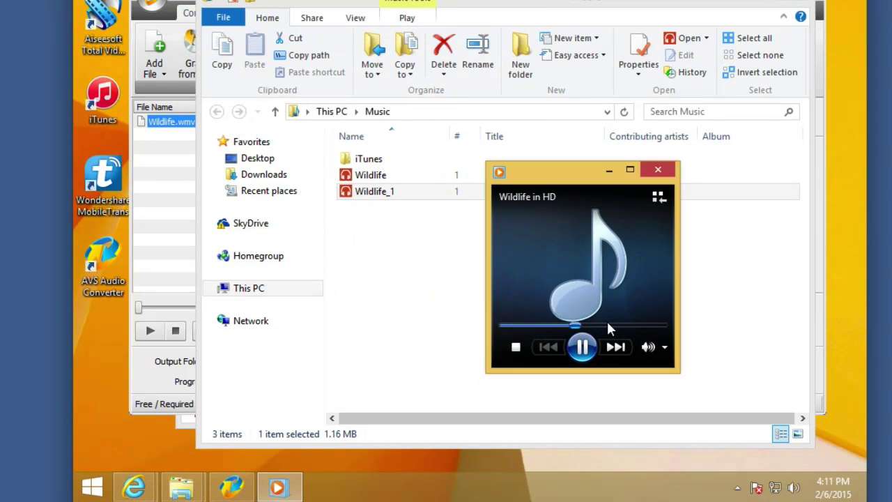
click(627, 326)
click(582, 346)
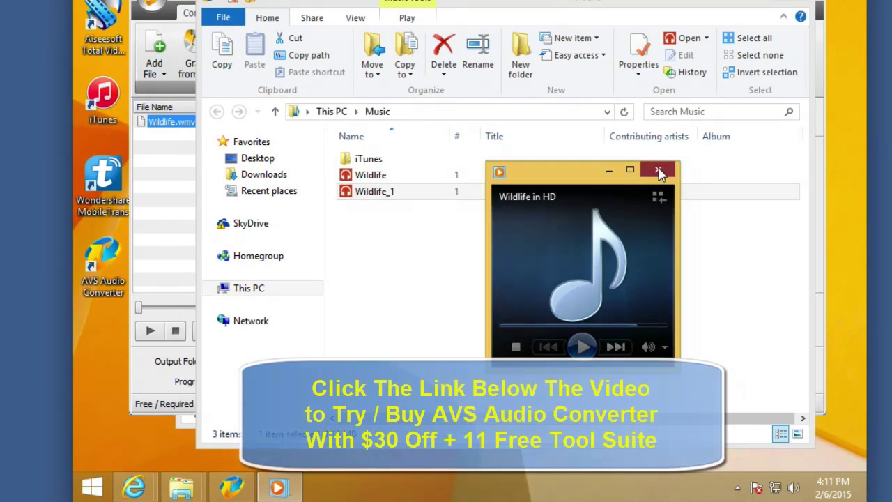
click(659, 172)
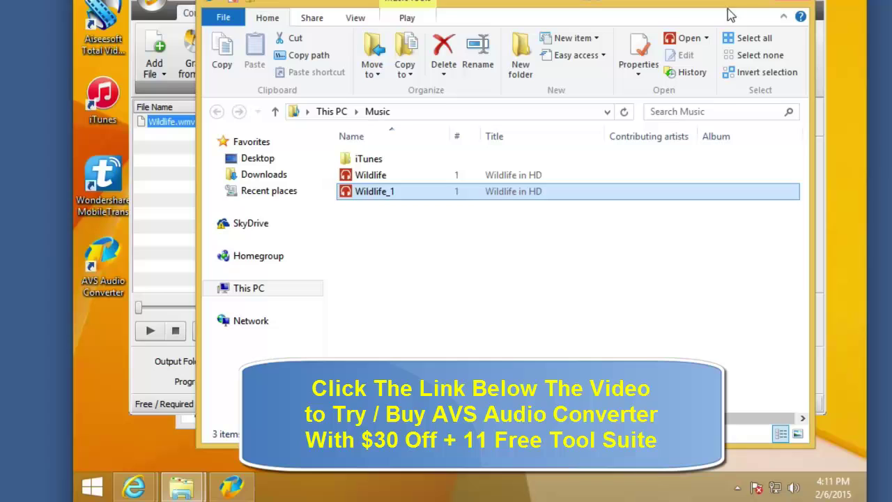
Step: Close the Music folder, set the output to WMA after trying WAV, M4A and FLAC, and show Wildlife.wmv's tag details
click(799, 4)
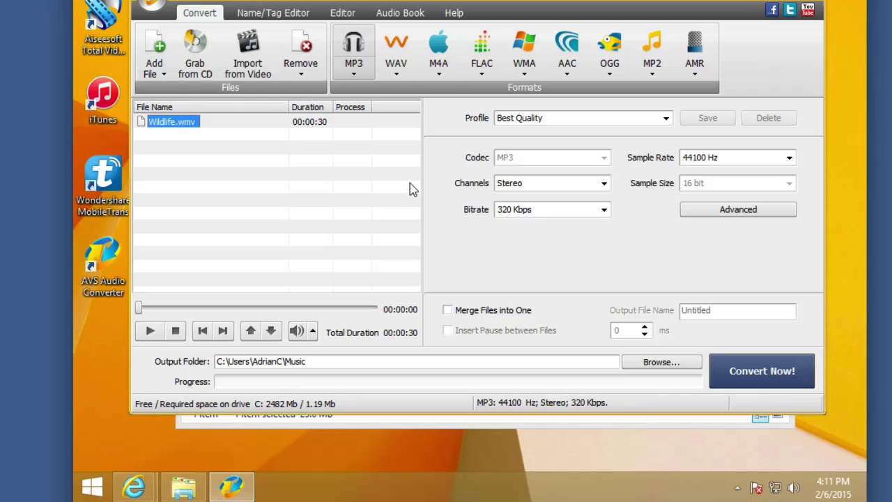
click(352, 184)
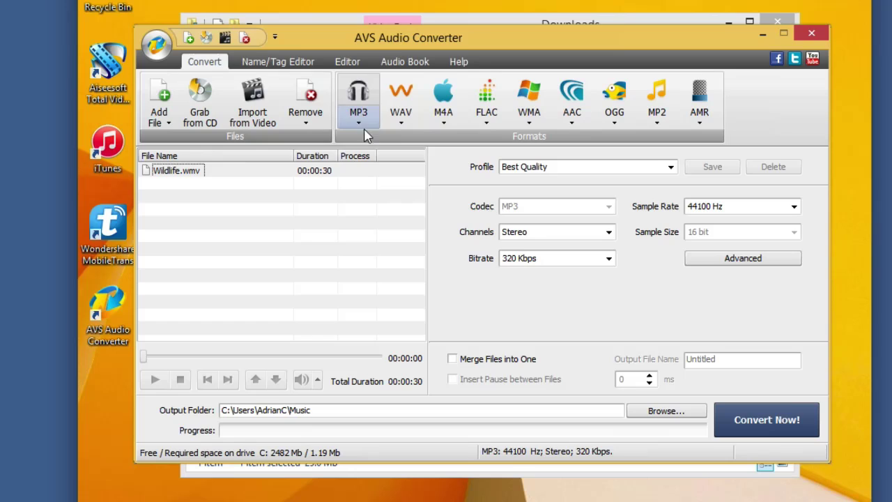
click(403, 98)
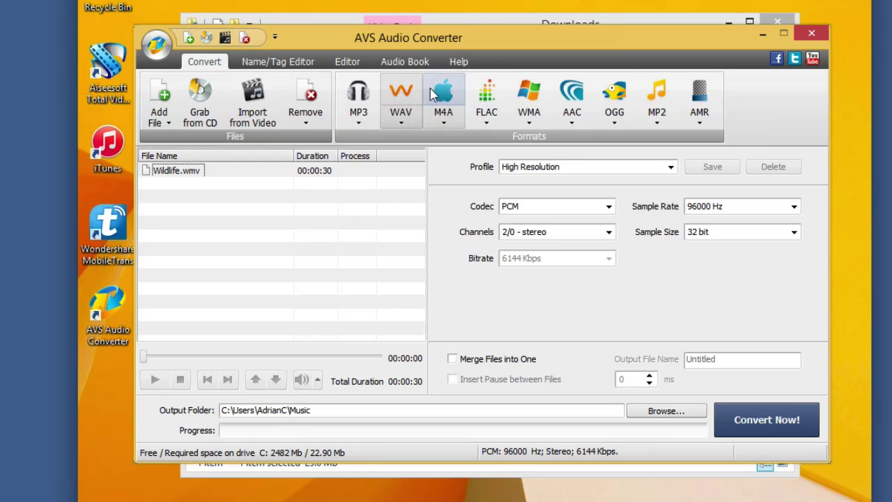
click(442, 94)
click(487, 95)
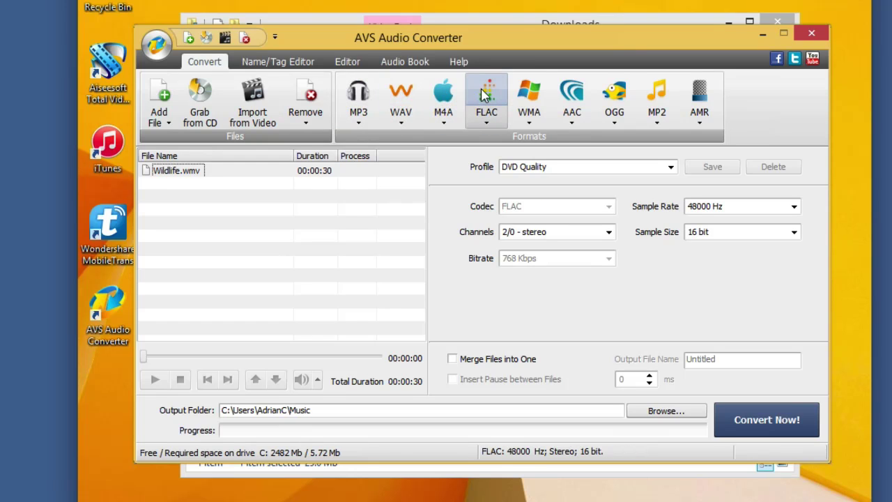
click(529, 96)
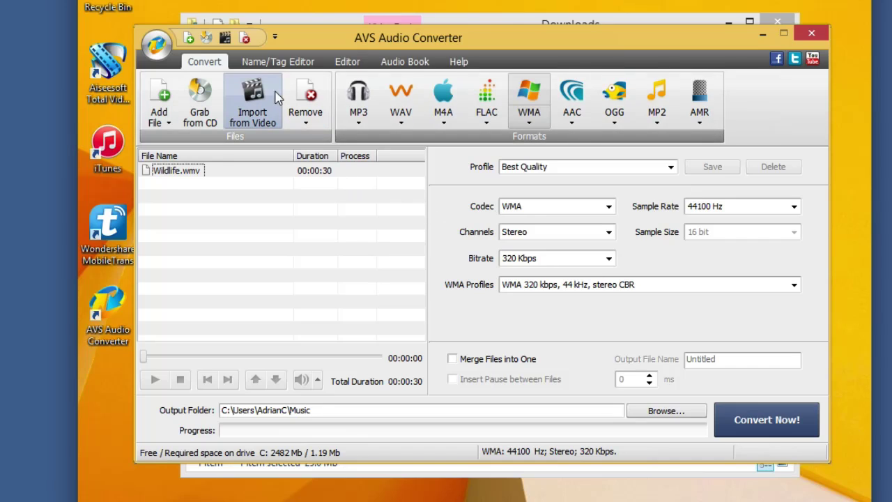
click(265, 62)
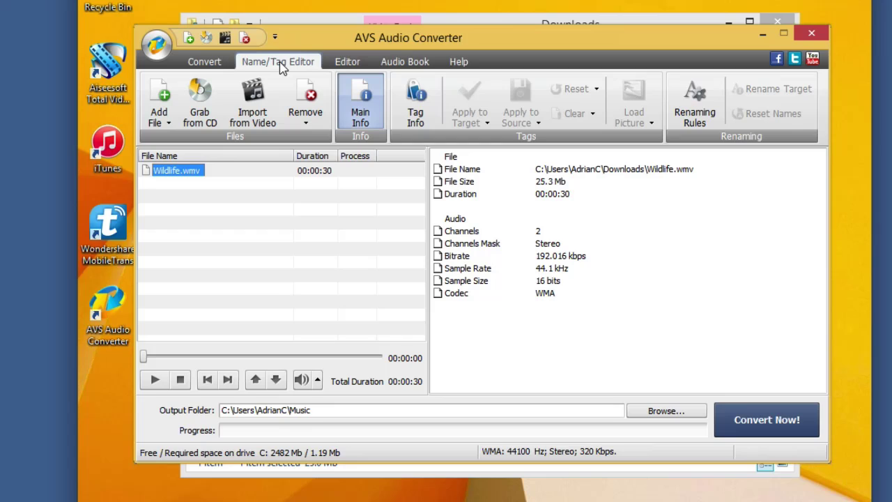
Step: Switch to the Editor view and open Wildlife.wmv's inline rename box with the cursor after 'Wildlife'
click(347, 63)
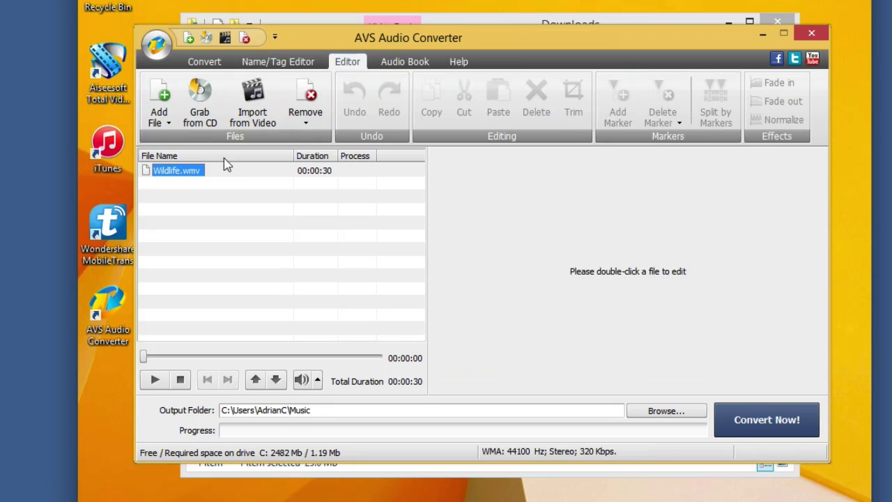
click(180, 174)
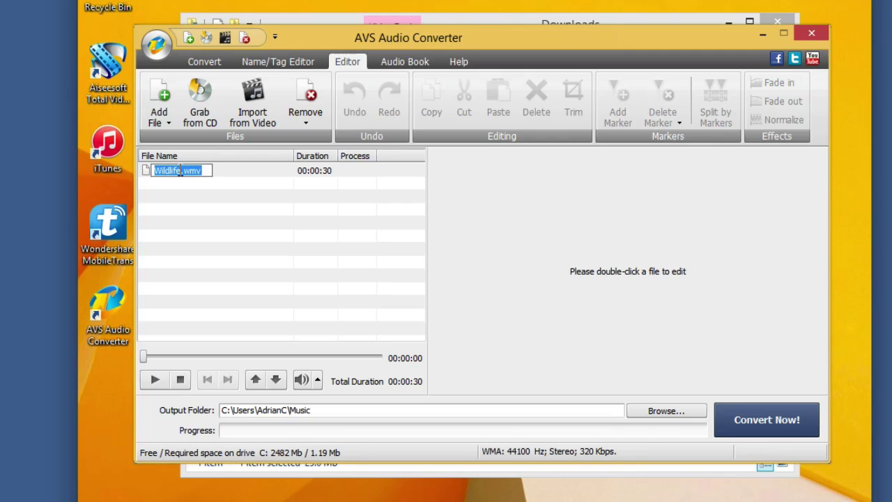
click(180, 171)
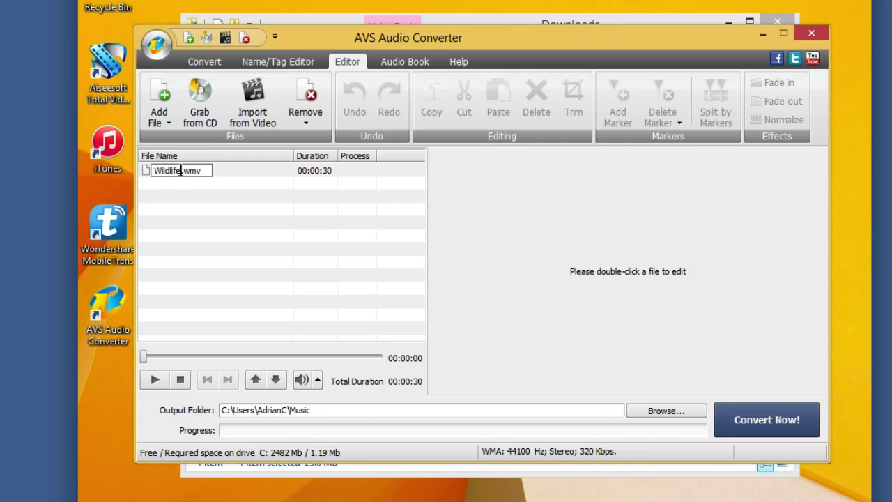
Step: Look over the Audio Book options, then go back to the Convert page with 320 Kbps WMA still set
click(407, 62)
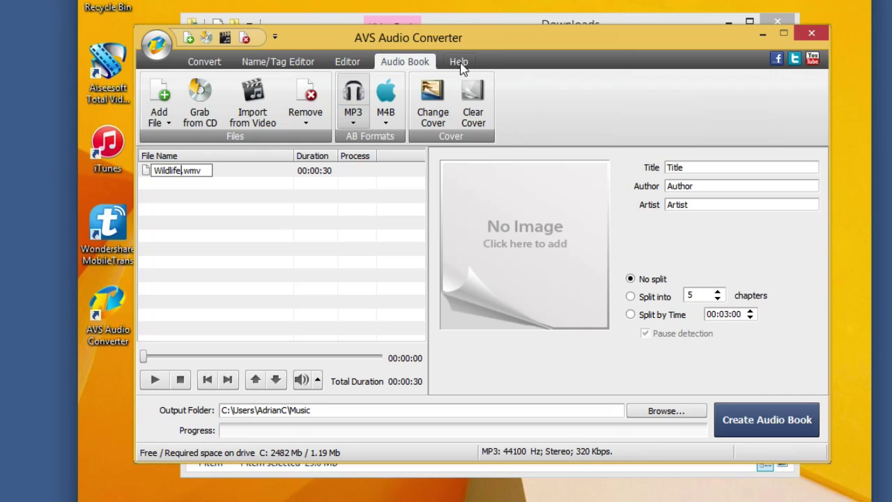
click(204, 63)
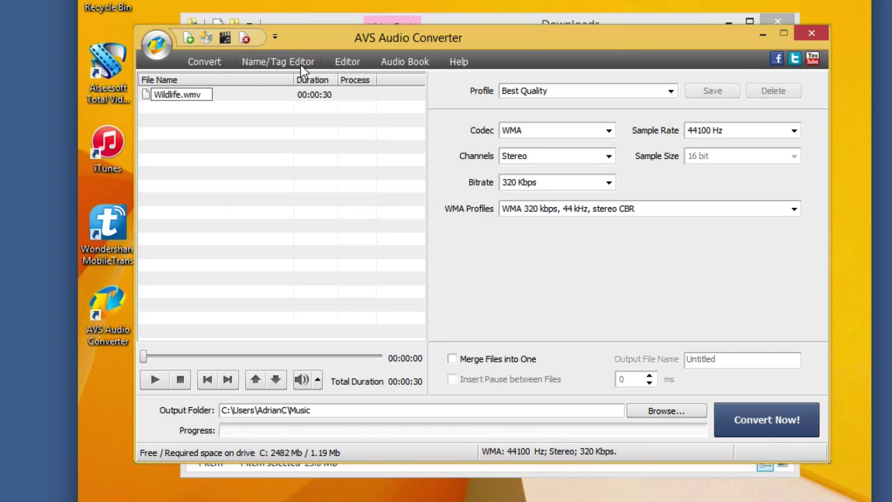
click(195, 64)
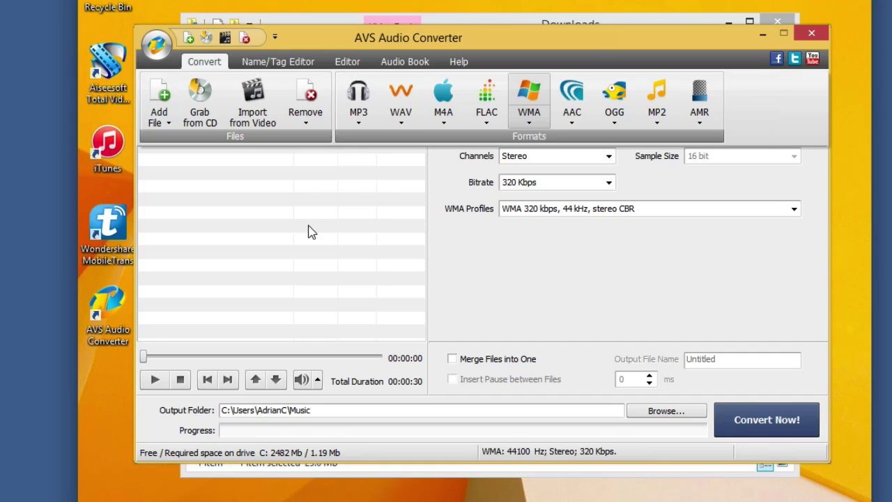
click(346, 230)
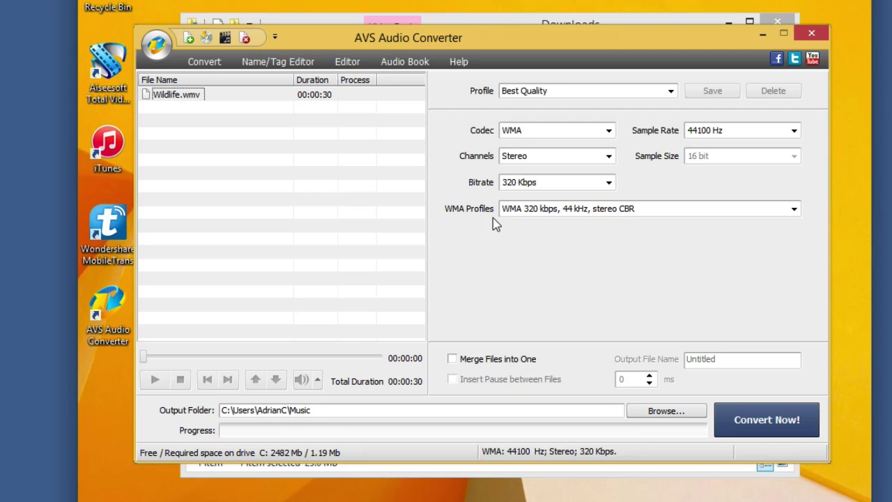
mouse_move(264, 501)
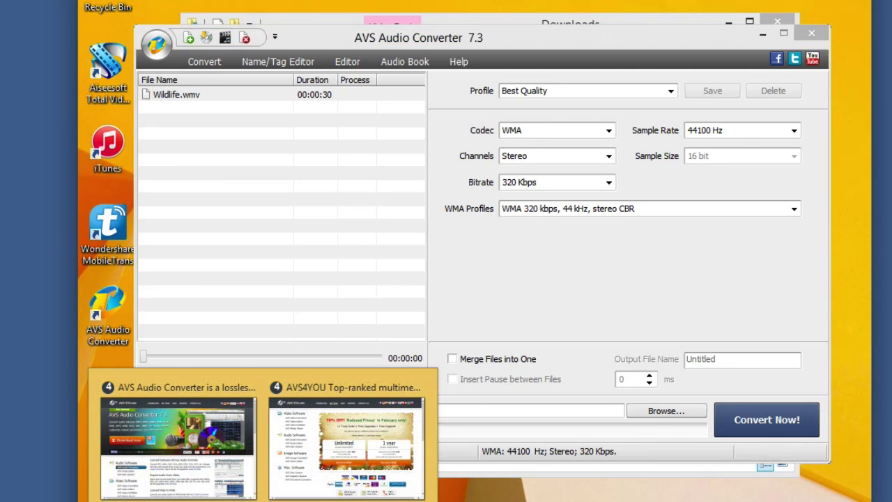
Step: Bring up the AVS4YOU.com Buy Now page showing the $59 Unlimited and $39 1-year subscriptions
click(340, 458)
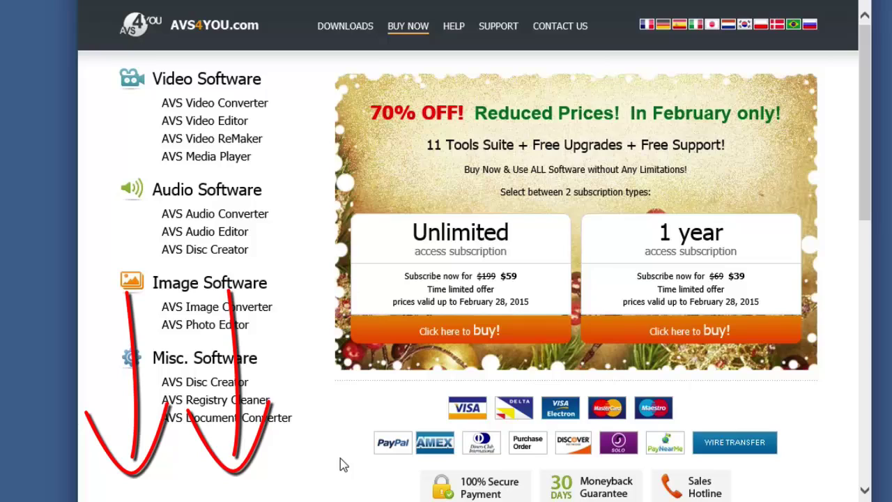